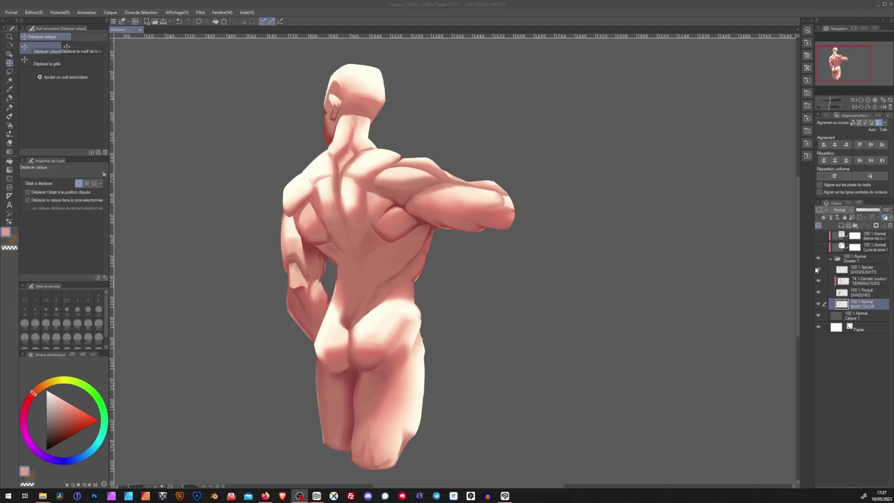
- Hide the highlights, TERMINATORS and SHADOWS layers to view the base colour, and show SHADOWS again
left_click(818, 270)
left_click(818, 292)
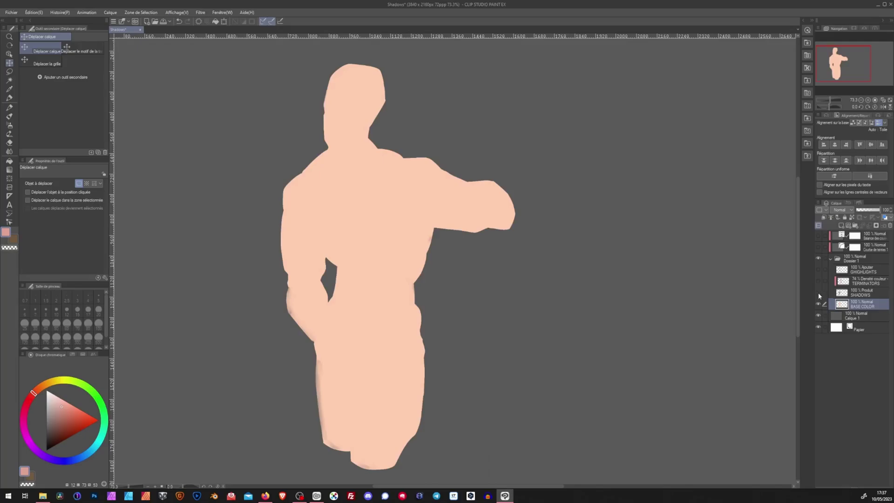
left_click(818, 292)
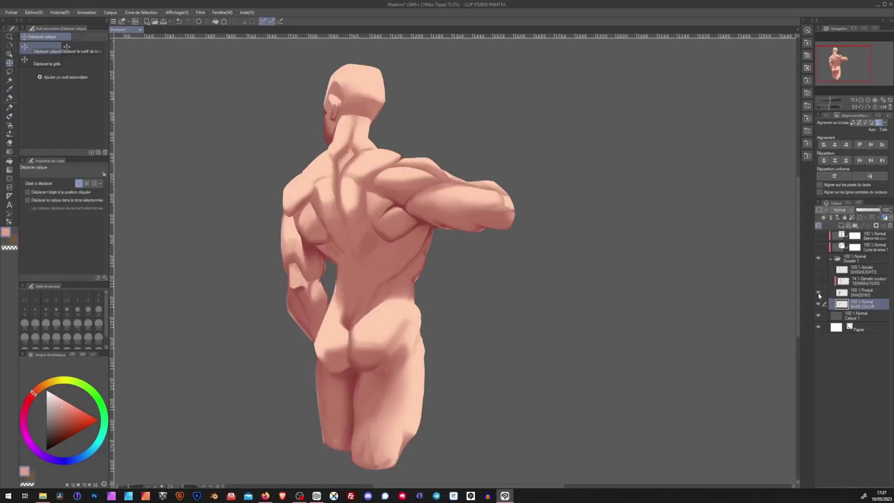
- Select the SHADOWS layer, check its blending mode, view it without BASE COLOR, and show the hidden layers again
left_click(843, 294)
left_click(847, 210)
left_click(847, 208)
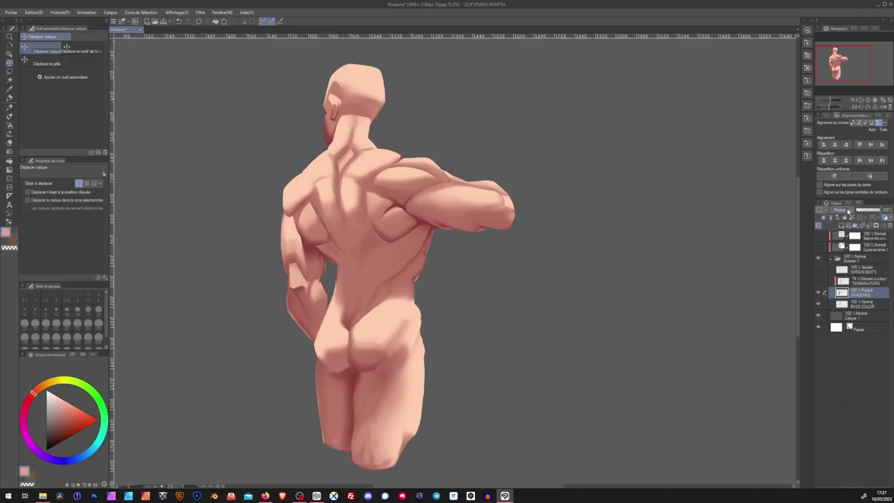
left_click(818, 304)
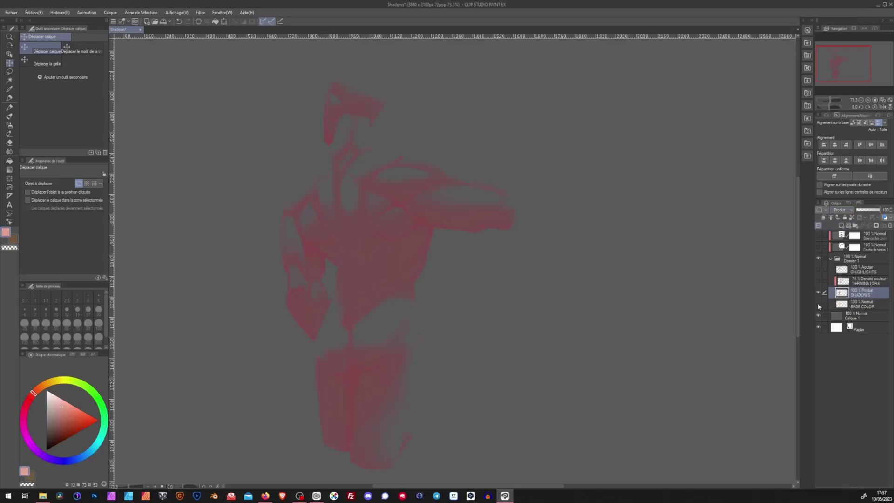
left_click(818, 304)
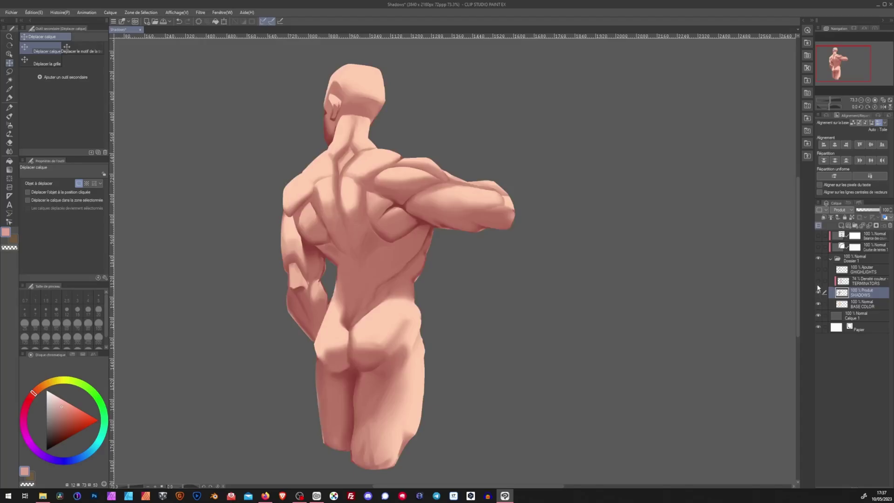
left_click(818, 269)
- Lasso the right half of the lower back on the SHADOWS layer, airbrush shadow along the spine, and soften it with Flou 2
key("b")
scroll(340, 227, "up", 3)
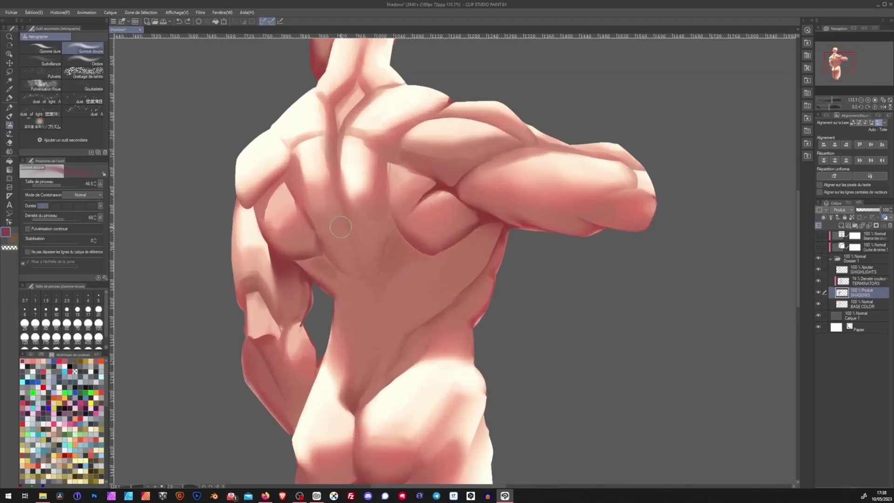
key("m")
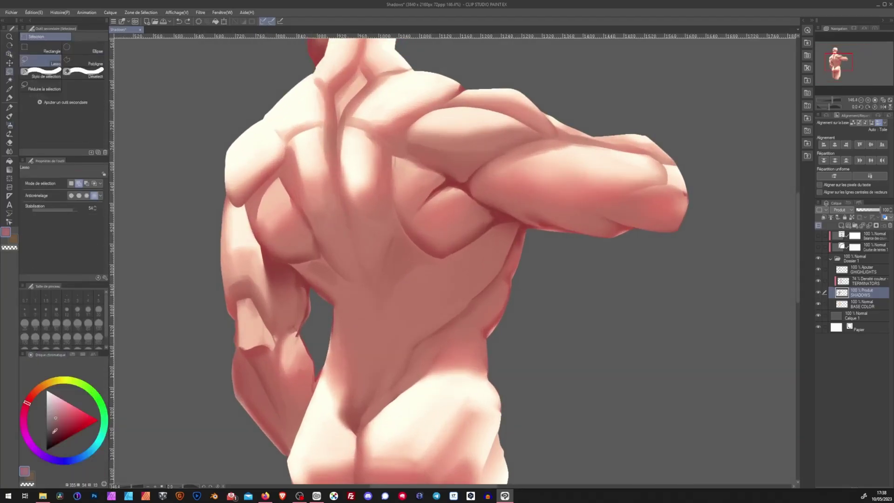
mouse_move(391, 247)
left_mouse_down()
mouse_move(367, 432)
mouse_move(469, 270)
mouse_move(400, 229)
left_mouse_up()
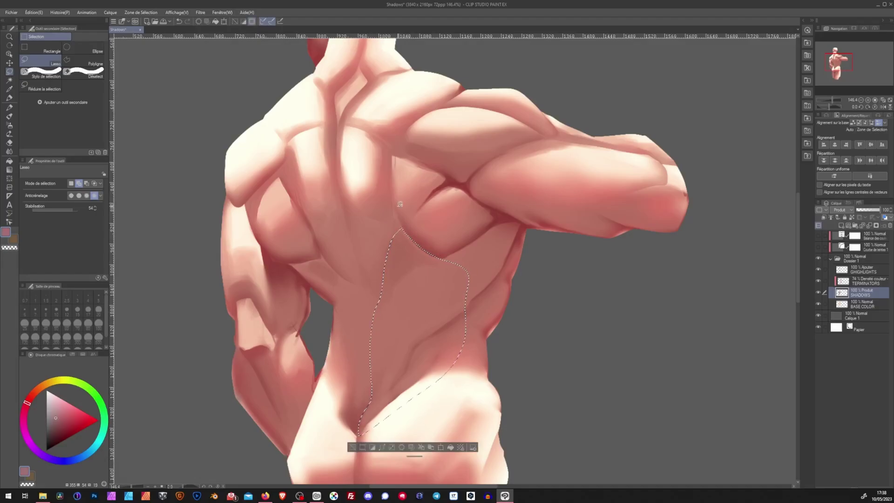
key("b")
mouse_move(378, 328)
left_mouse_down()
mouse_move(405, 328)
mouse_move(368, 410)
left_mouse_up()
key("ctrl+d")
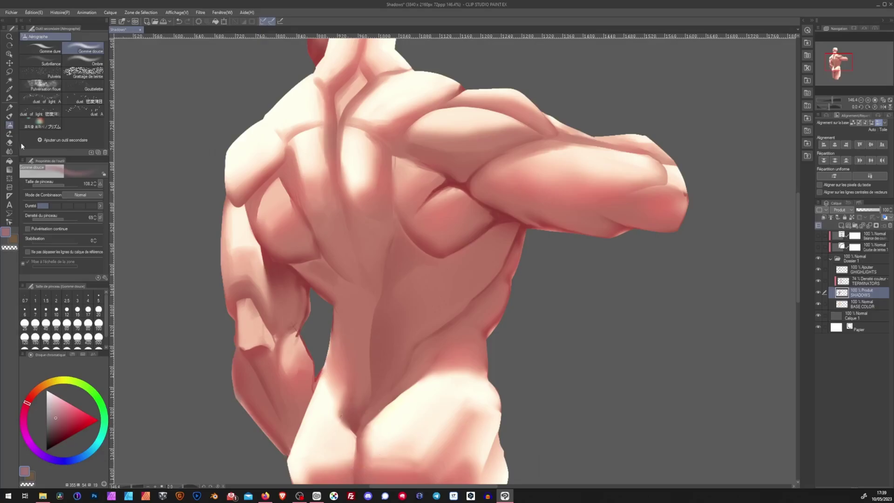
key("j")
left_click(59, 112)
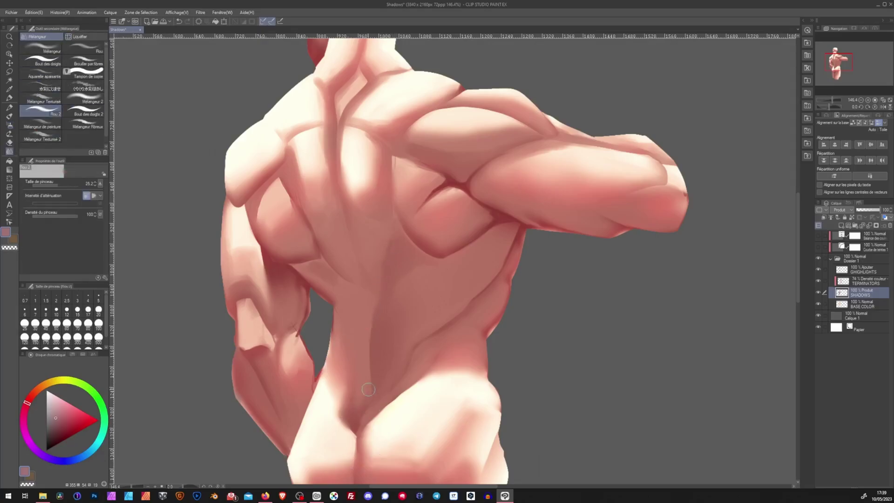
- Lasso the left half of the lower back beside the spine and airbrush a soft shadow inside it
key("m")
mouse_move(296, 270)
left_mouse_down()
mouse_move(341, 331)
mouse_move(360, 409)
mouse_move(379, 290)
mouse_move(316, 254)
left_mouse_up()
key("b")
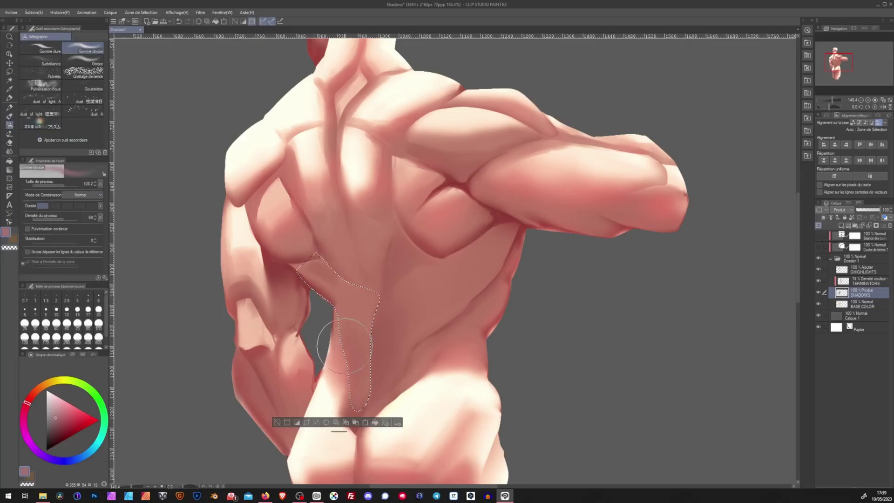
key("ctrl+d")
key("j")
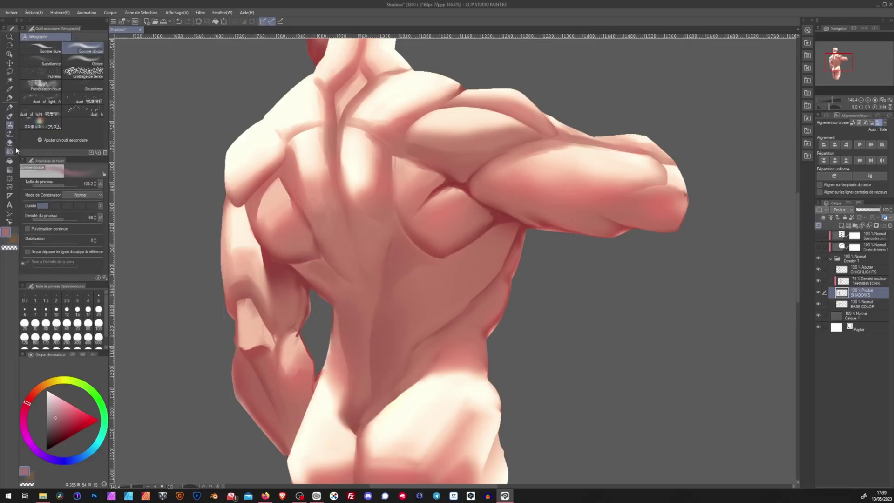
left_click(861, 99)
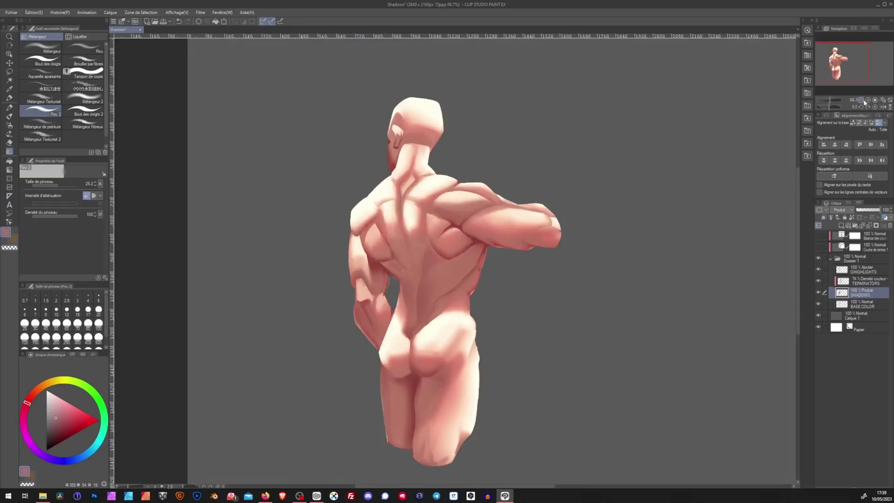
left_click(868, 99)
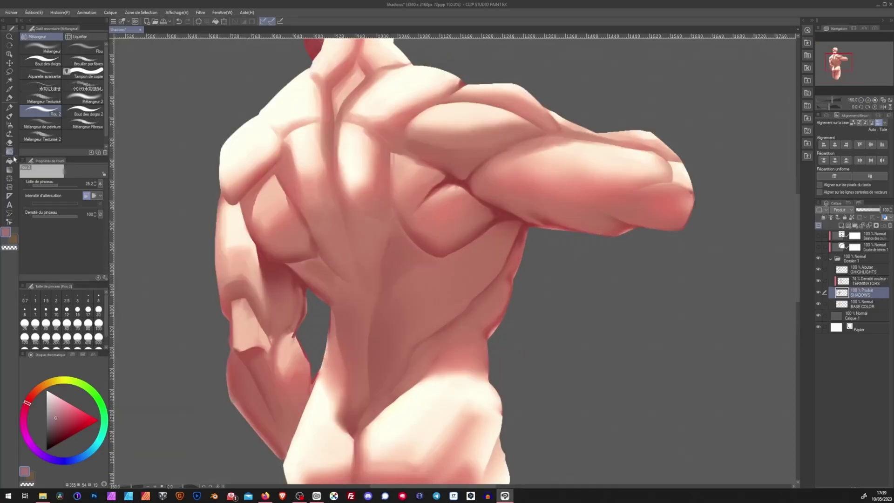
- Lasso the area beneath the right shoulder blade, airbrush a shadow toward the spine, and blend its edge
left_click(9, 71)
mouse_move(399, 224)
left_mouse_down()
mouse_move(379, 296)
mouse_move(432, 251)
mouse_move(386, 295)
mouse_move(399, 286)
mouse_move(410, 275)
mouse_move(374, 296)
mouse_move(392, 234)
mouse_move(377, 292)
mouse_move(391, 252)
mouse_move(384, 290)
mouse_move(412, 268)
mouse_move(377, 301)
left_mouse_up()
key("b")
key("j")
key("ctrl+d")
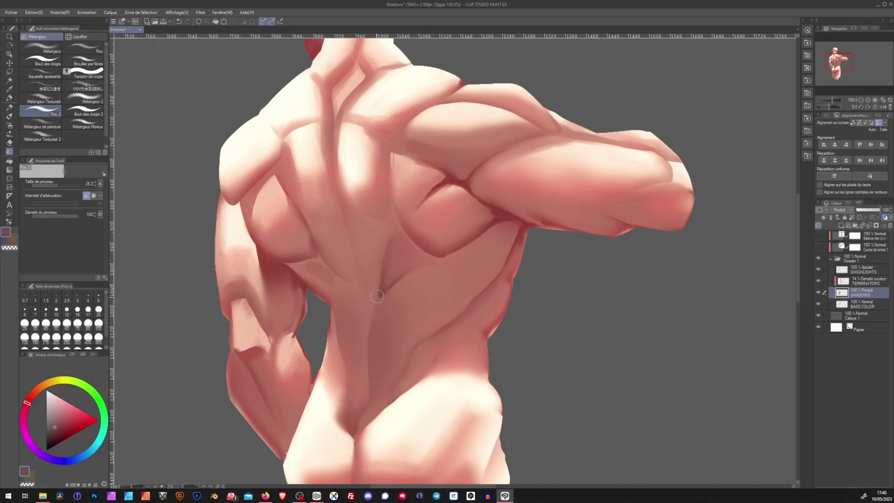
- Sample a dark red shadow colour from the SHADOWS layer with BASE COLOR temporarily hidden
left_click(861, 99)
left_click(62, 426)
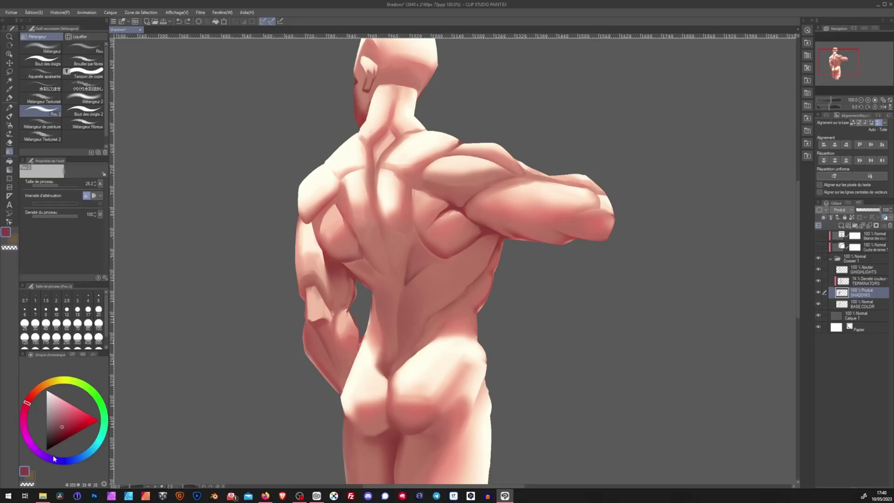
key("ctrl+shift+d")
left_click(368, 300)
left_click(818, 303)
key("i")
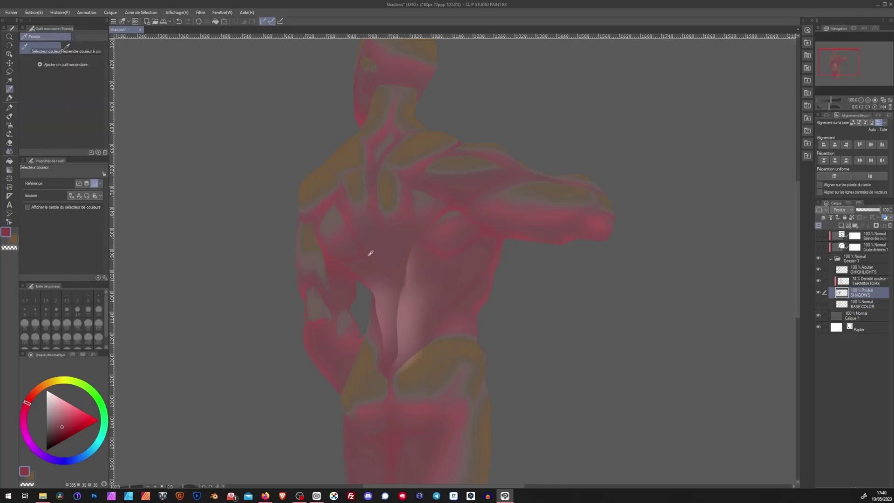
left_click(330, 256)
left_click(818, 304)
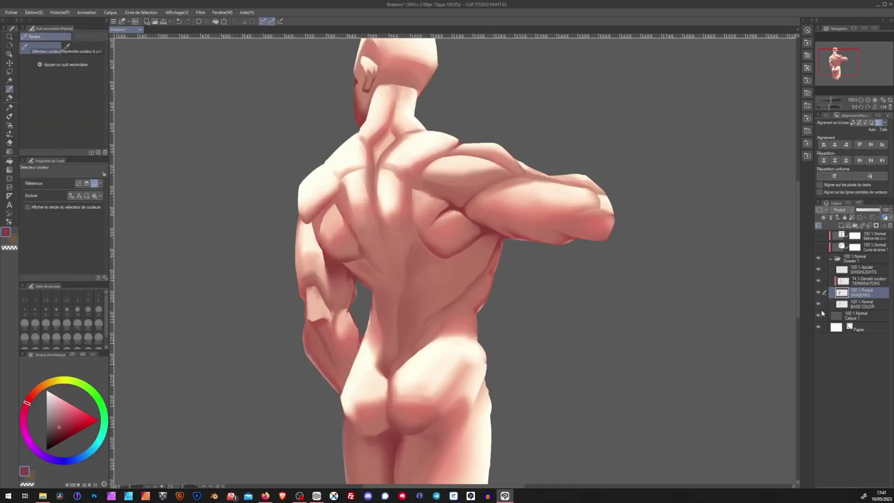
- Try an airbrushed shadow on the back beneath the right shoulder blade and undo the stroke
left_click(9, 125)
left_click_drag(408, 298, 413, 268)
key("ctrl+z")
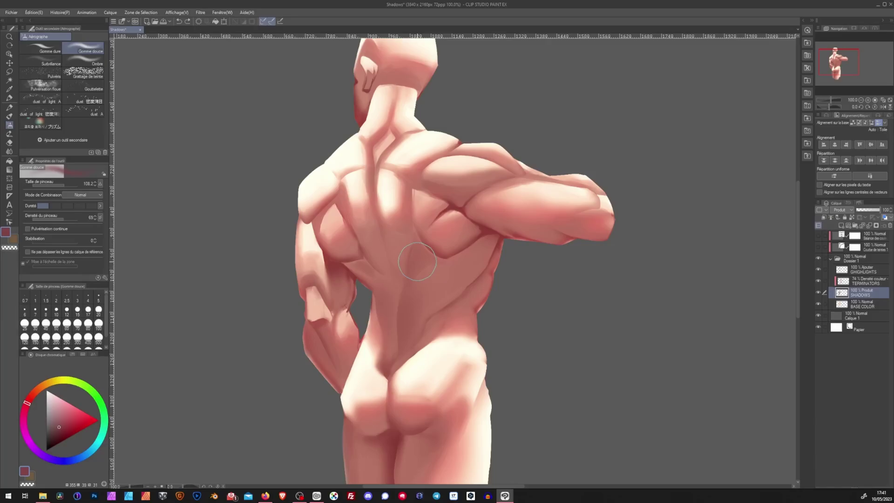
- Lasso the left forearm, airbrush shadow along it with the soft airbrush, and deselect the area
key("m")
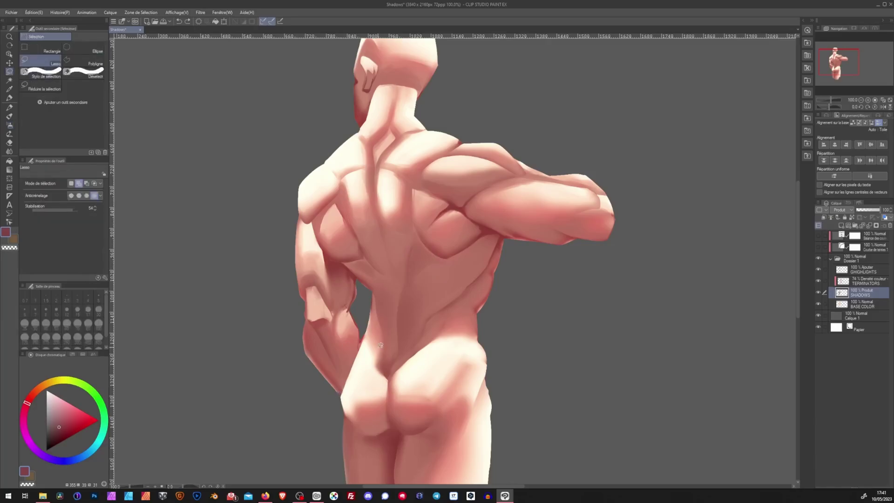
mouse_move(340, 398)
left_mouse_down()
mouse_move(361, 345)
mouse_move(323, 433)
left_mouse_up()
key("b")
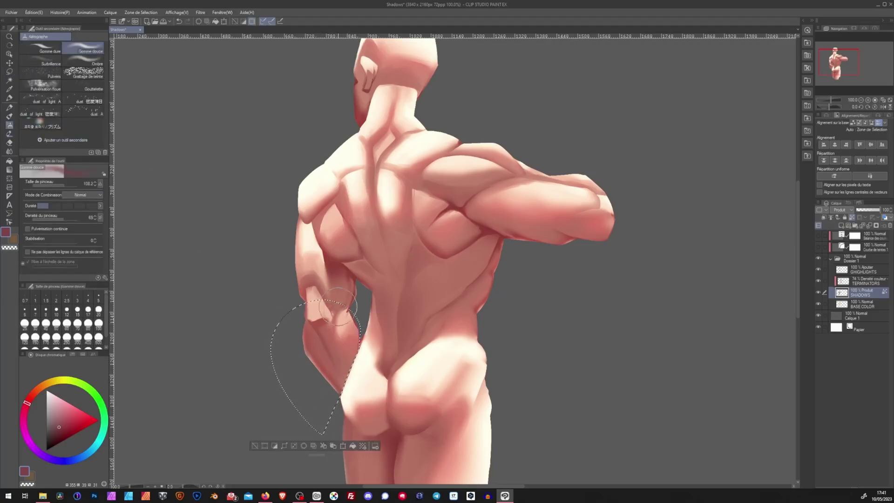
mouse_move(323, 390)
left_mouse_down()
mouse_move(345, 382)
mouse_move(349, 368)
left_mouse_up()
left_click(256, 446)
- Lasso the narrow gap between the left forearm and waist, go from BASE COLOR back to SHADOWS, and deselect the area
key("m")
left_click_drag(367, 319, 360, 347)
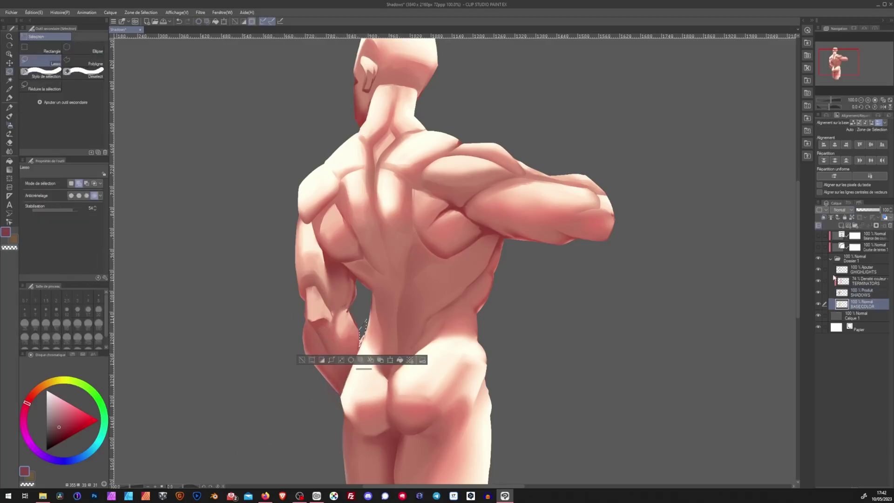
left_click(859, 301)
left_click(860, 293)
left_click(302, 360)
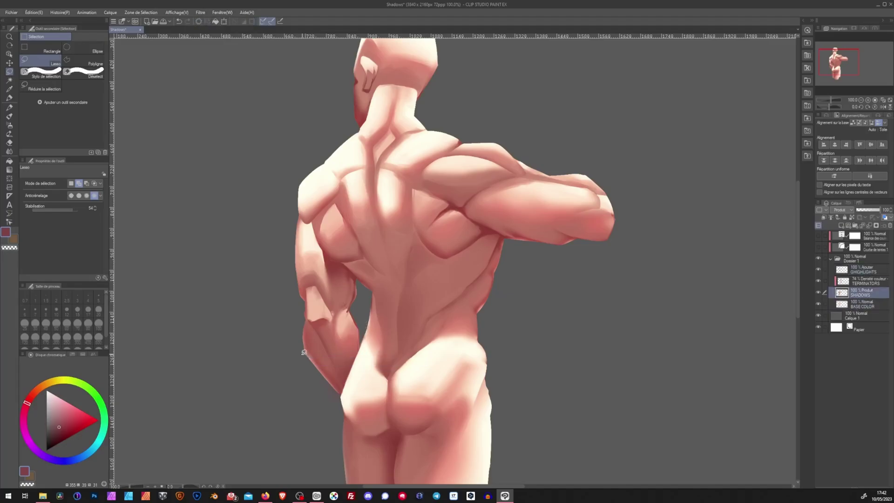
- Lasso the left side of the neck's base, airbrush its shadow, and deselect the area
mouse_move(371, 132)
left_mouse_down()
mouse_move(389, 128)
mouse_move(358, 137)
mouse_move(387, 108)
left_mouse_up()
left_click(11, 125)
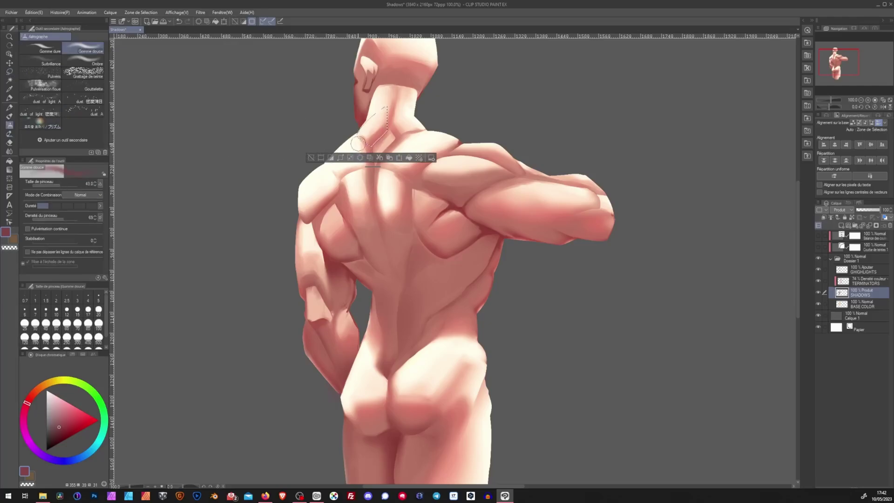
key("ctrl+d")
key("j")
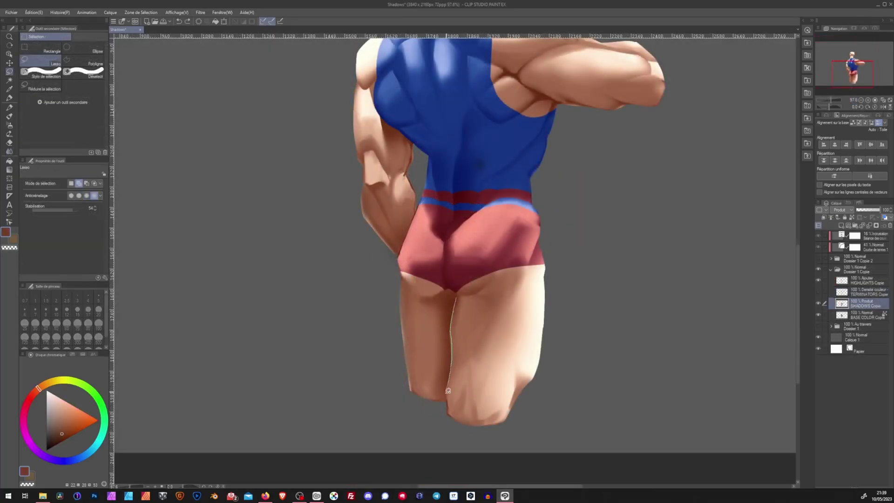
- Airbrush brown shadow over the lassoed left thigh, spilling past its lower outline, and deselect the area
key("b")
mouse_move(433, 335)
left_mouse_down()
mouse_move(449, 378)
mouse_move(399, 399)
left_mouse_up()
left_click(343, 445)
- Lasso the right thigh and airbrush brown shadow along its bottom and right edge, spilling beyond the outline
key("m")
mouse_move(447, 384)
left_mouse_down()
mouse_move(472, 433)
mouse_move(516, 424)
mouse_move(546, 360)
mouse_move(493, 327)
mouse_move(446, 384)
left_mouse_up()
key("b")
mouse_move(466, 419)
left_mouse_down()
mouse_move(526, 417)
mouse_move(522, 354)
left_mouse_up()
key("ctrl+d")
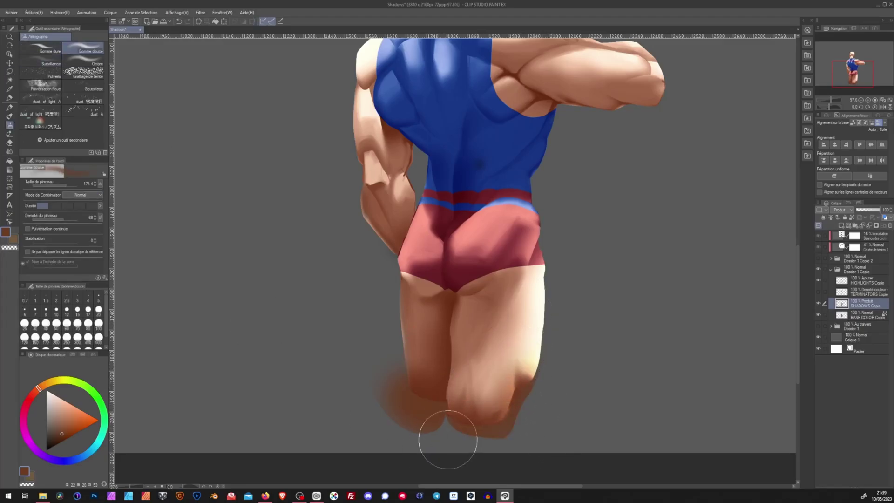
- Create a selection from the contents of the BASE COLOR Copie layer and deselect it
right_click(839, 316)
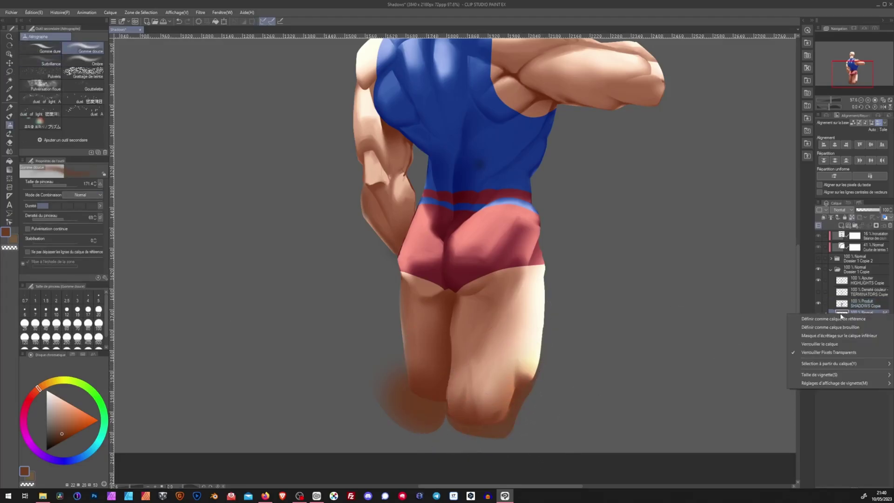
mouse_move(839, 364)
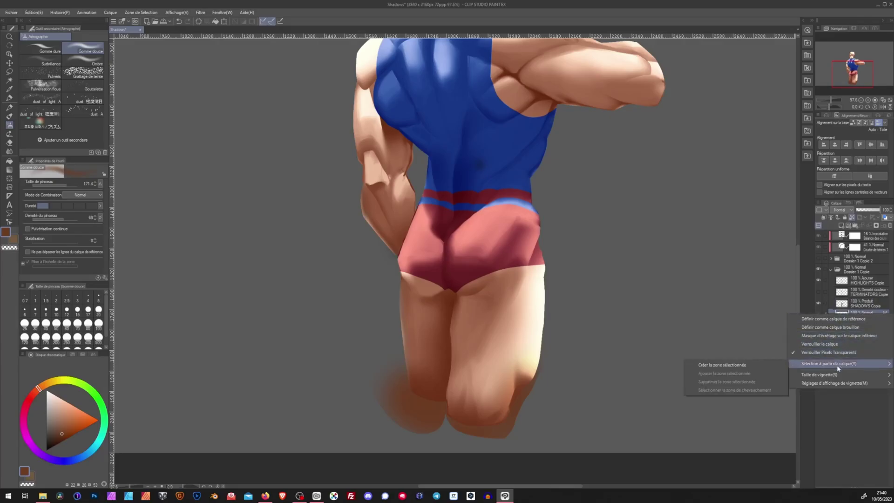
left_click(764, 366)
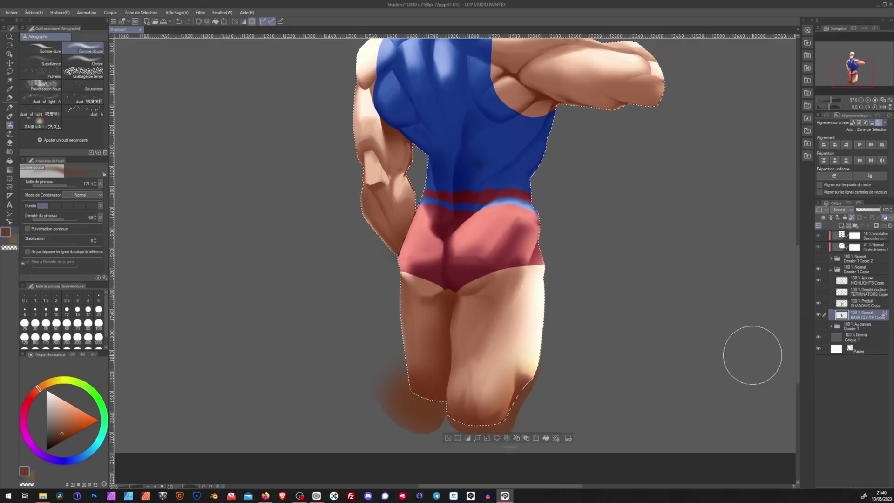
left_click(448, 437)
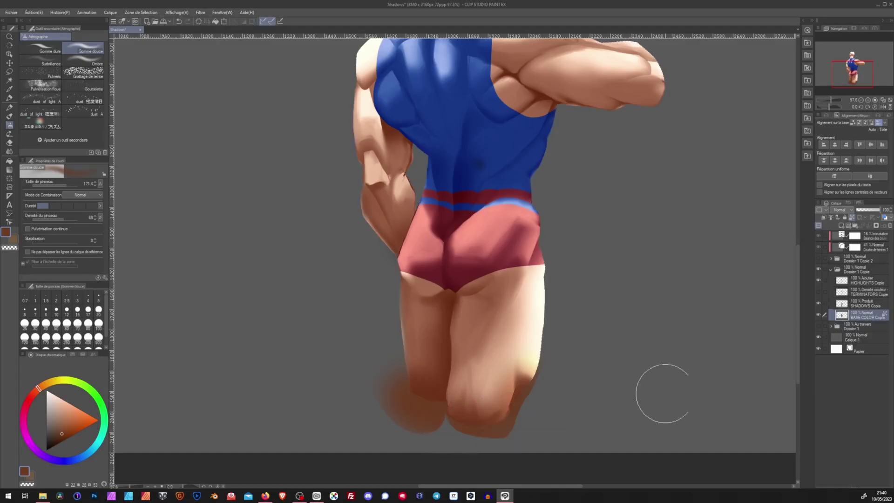
- Select the BASE COLOR Copie layer's contents, invert the selection, and delete the spilled shadow from SHADOWS Copie
left_click(841, 317, "ctrl")
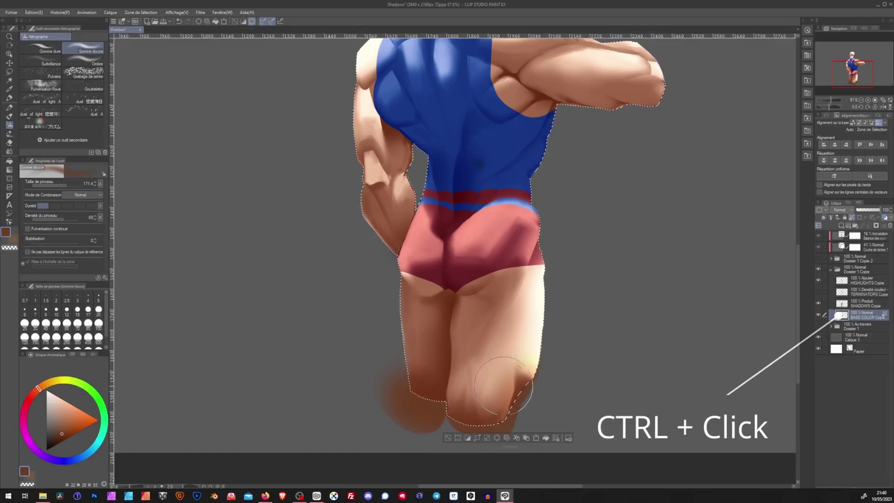
left_click(468, 438)
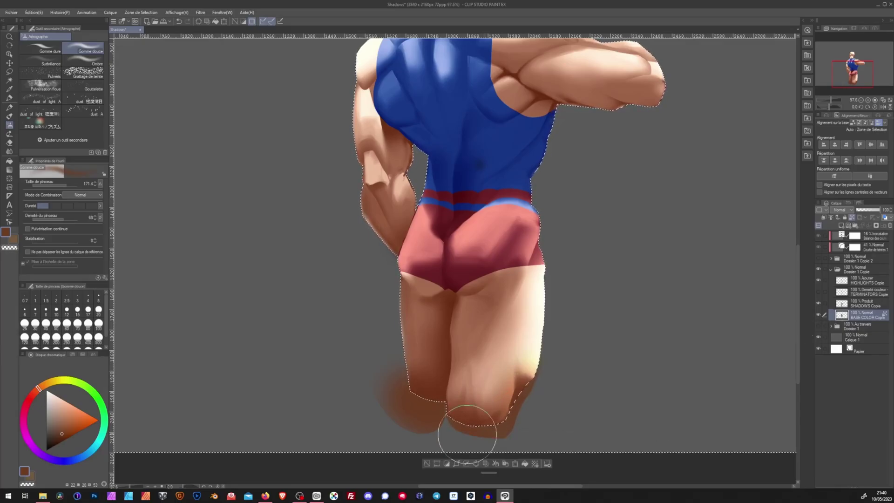
left_click(865, 303)
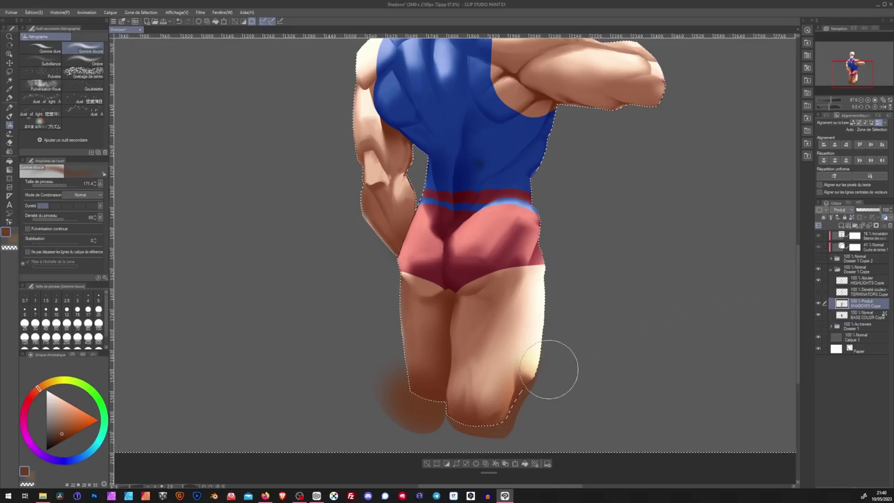
left_click(476, 464)
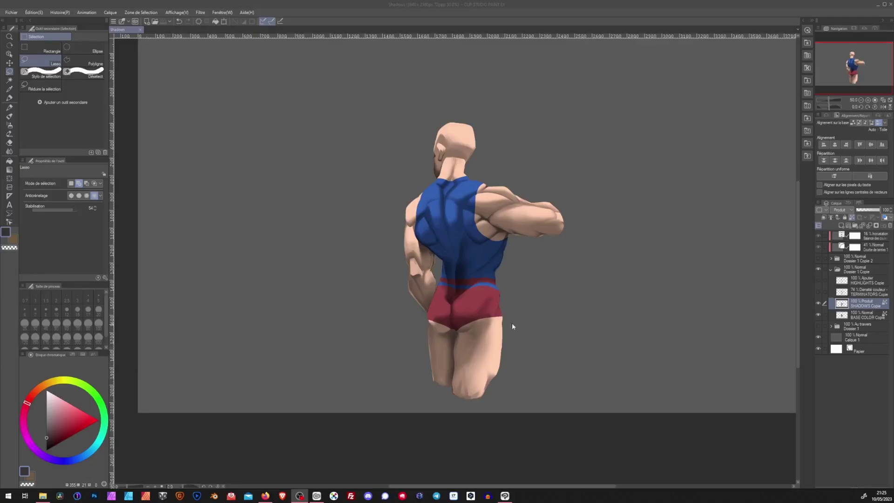
- Hide the BASE COLOR Copie layer, lock transparent pixels on SHADOWS Copie, and fill its shadows with black
left_click(818, 314)
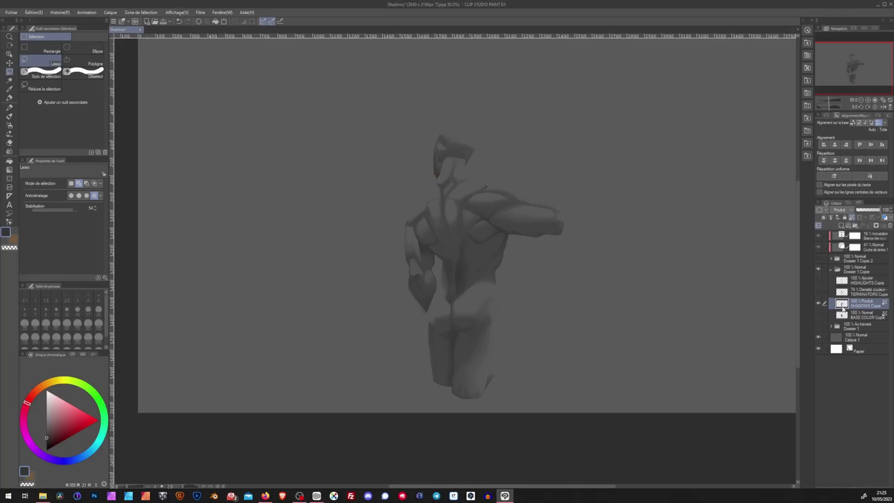
left_click(853, 218)
left_click_drag(42, 430, 46, 451)
left_click(215, 21)
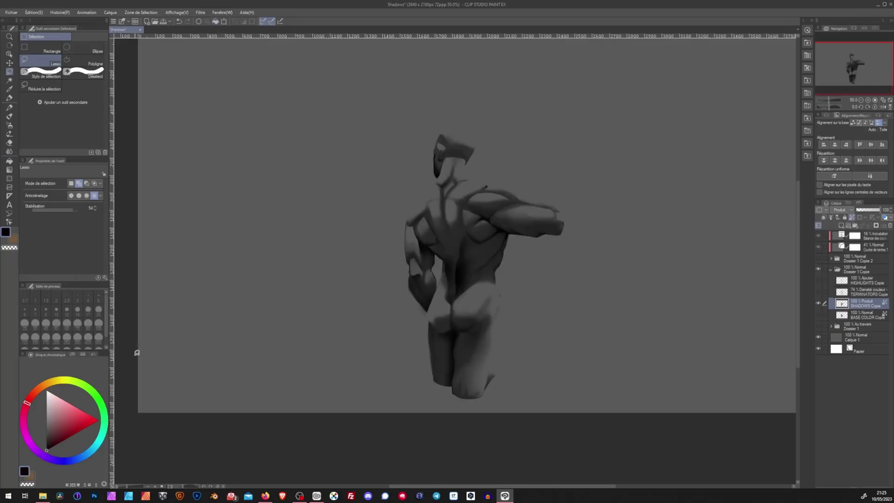
- Refill the SHADOWS Copie shadows with a lighter dark grey and make BASE COLOR Copie visible again
left_click(47, 436)
left_click(215, 21)
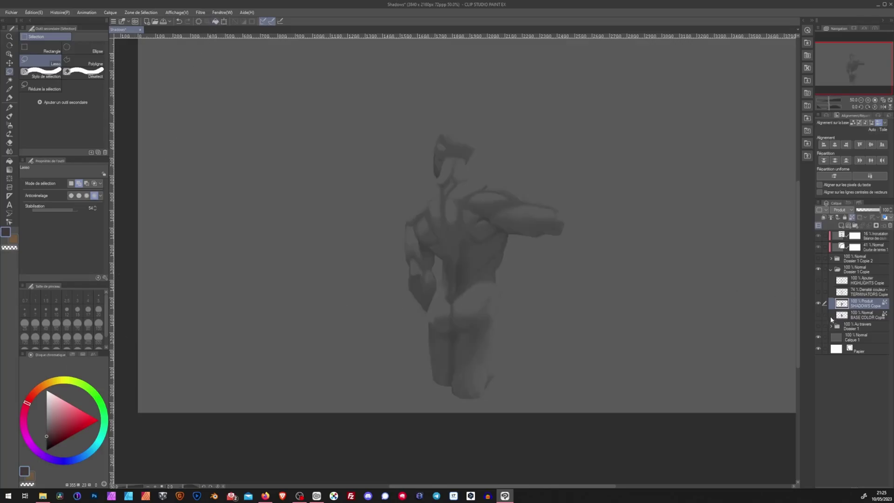
left_click(818, 315)
- Duplicate the BASE COLOR Copie layer and set the copy above SHADOWS Copie with the Couleur blending mode
left_click(853, 317)
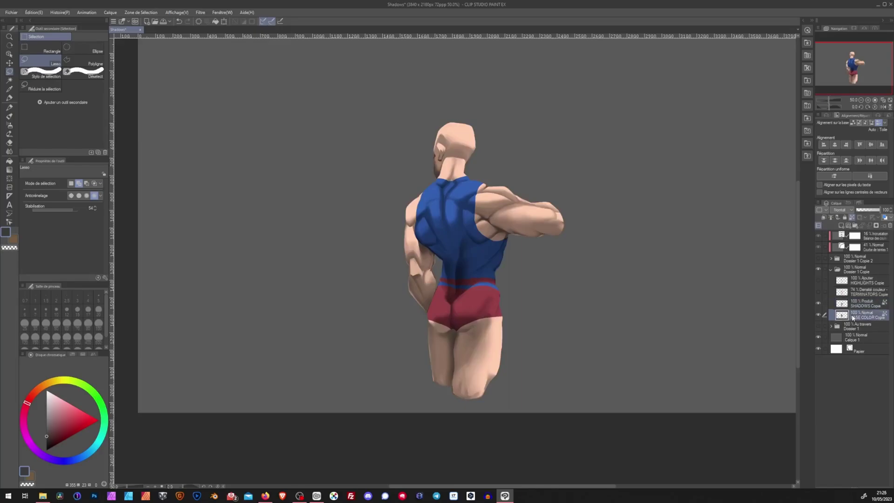
right_click(853, 317)
left_click(838, 178)
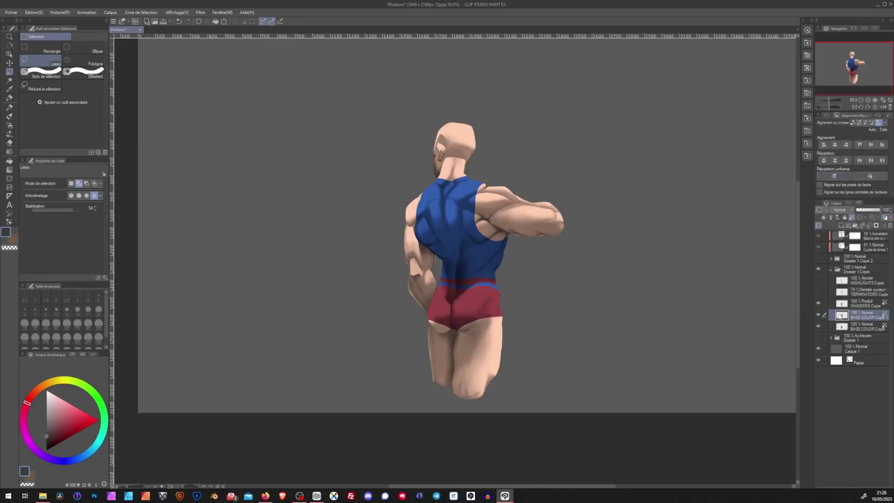
left_click(839, 212)
left_click(846, 392)
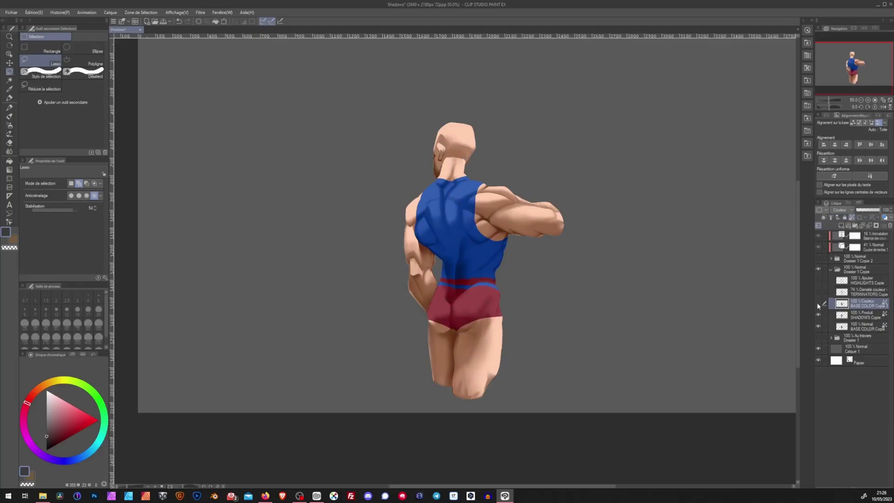
- Move the Couleur-mode copy above TERMINATORS Copie as a clipped layer, merge it down, and save the file
left_click_drag(861, 304, 861, 291)
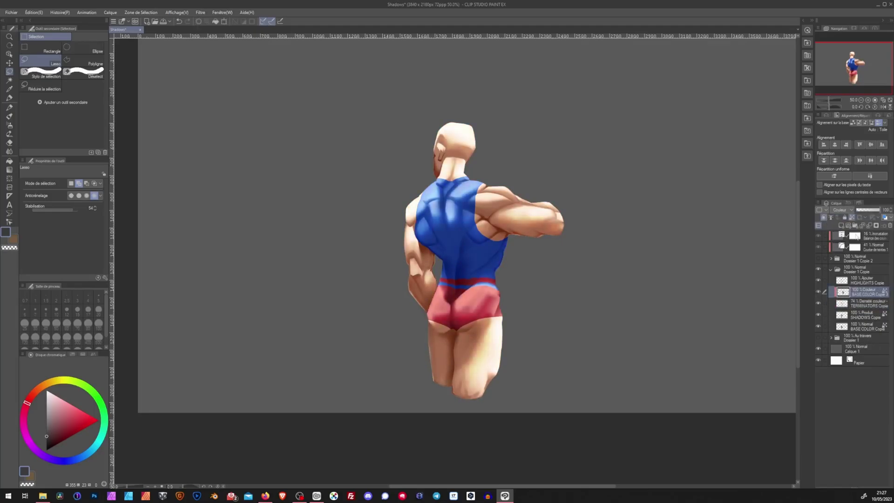
left_click(867, 227)
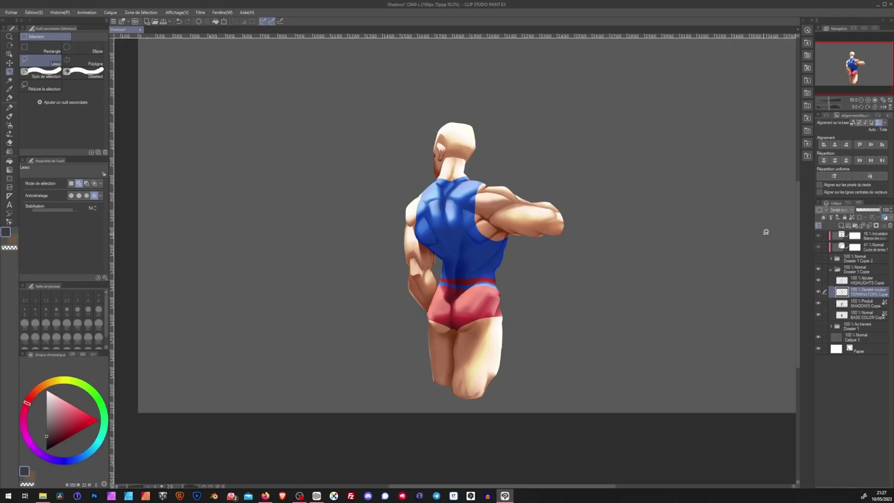
key("ctrl+s")
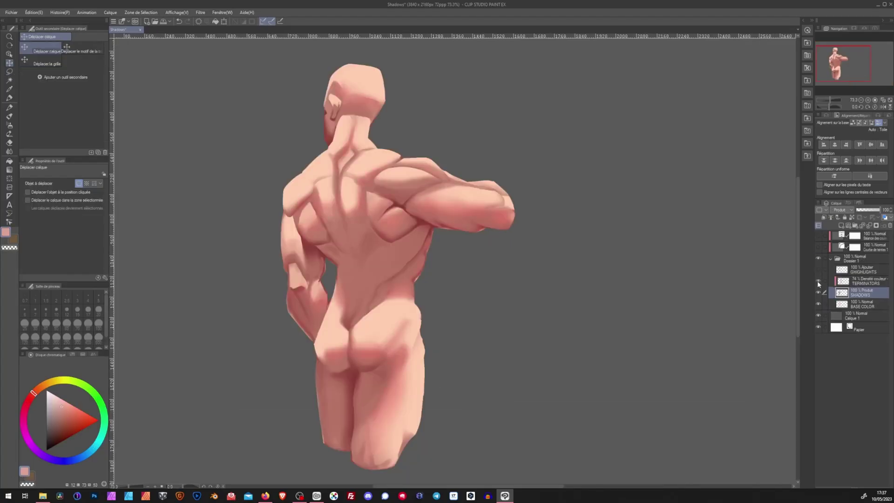
- Compare the figure with the TERMINATORS layer hidden and shown
left_click(818, 282)
left_click(818, 281)
left_click(818, 281)
left_click(818, 281)
- Set the TERMINATORS layer's blending mode to Densité couleur -
left_click(861, 282)
left_click(845, 210)
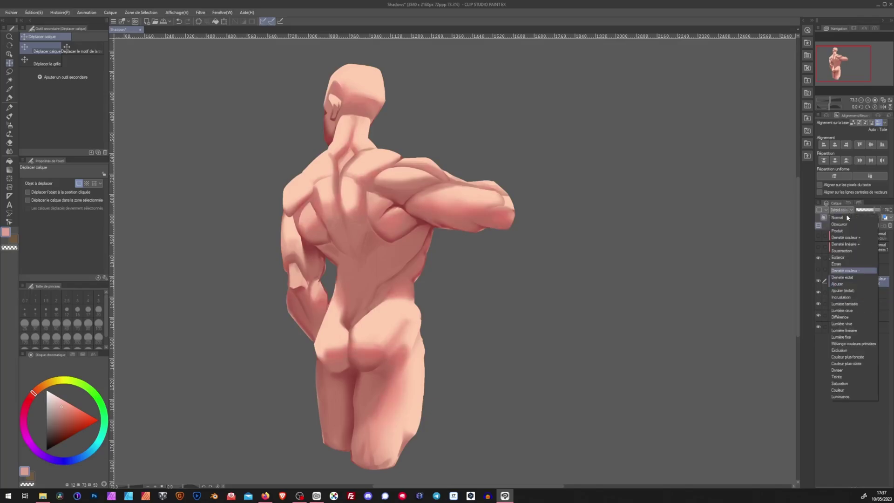
left_click(864, 270)
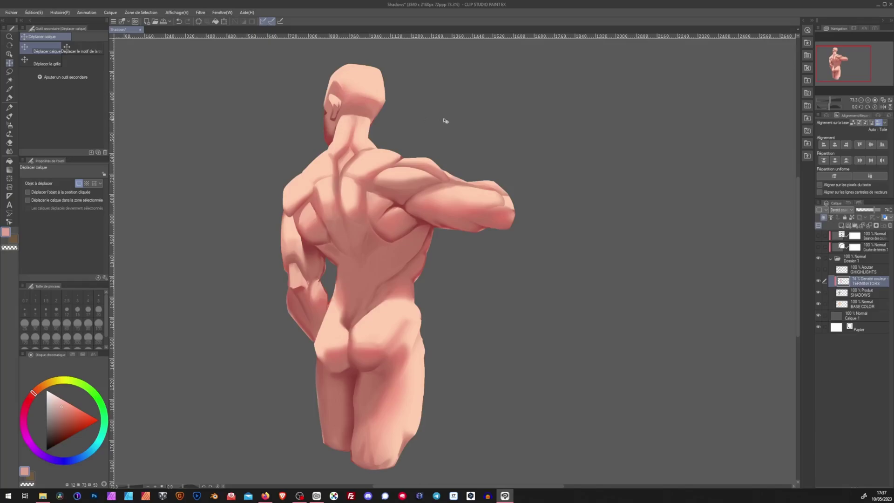
- Show the GHIGHLIGHTS layer, isolate it by hiding TERMINATORS, SHADOWS and BASE COLOR, and restore the base and shadow layers
left_click(818, 271)
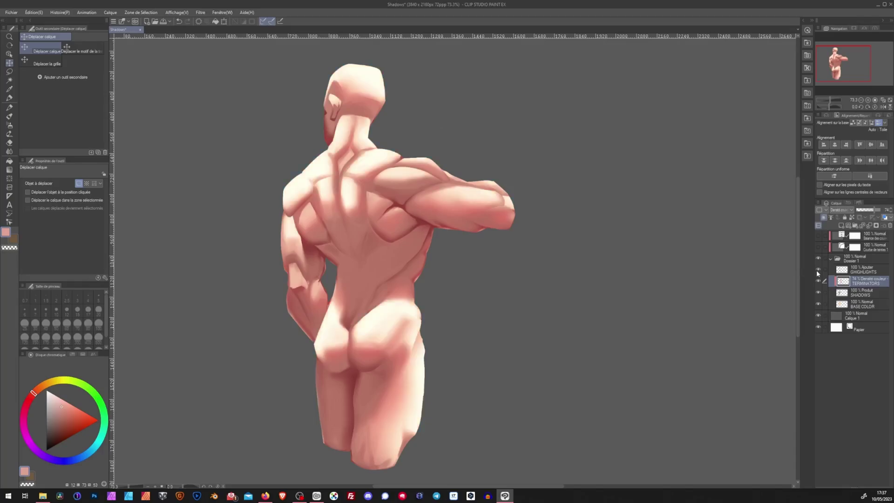
left_click_drag(819, 281, 820, 292)
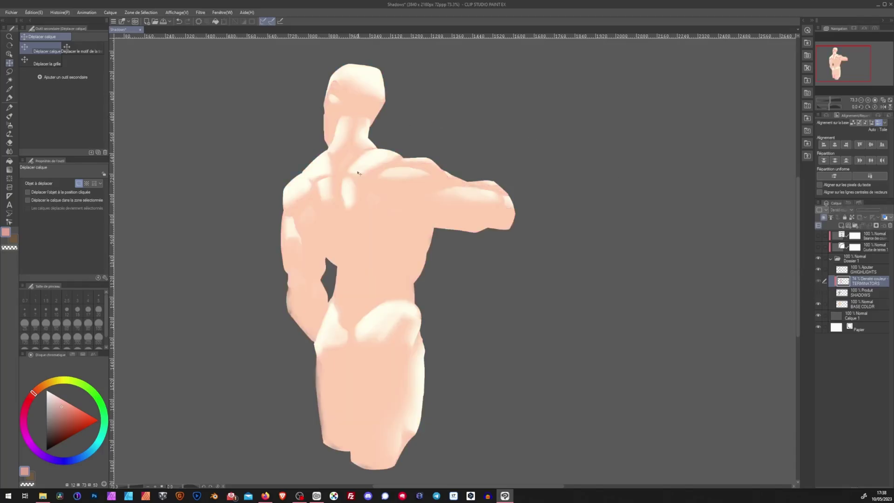
left_click(819, 305)
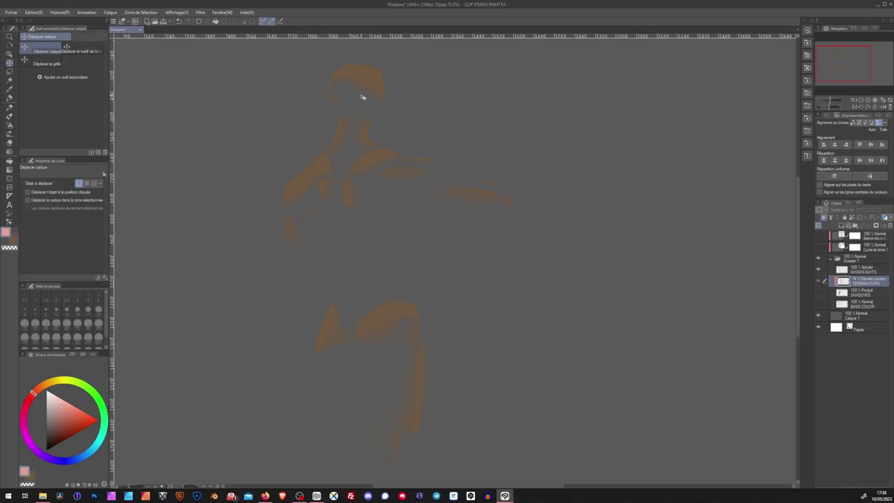
left_click(819, 304)
left_click(819, 293)
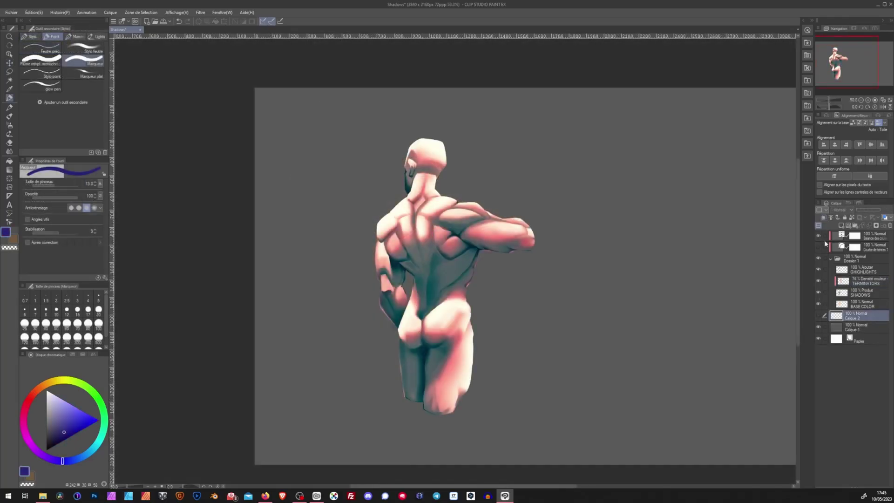
- Open the colour balance correction layer and shift its highlights (Surbrillance) toward yellow with luminance preserved
key("ctrl+b")
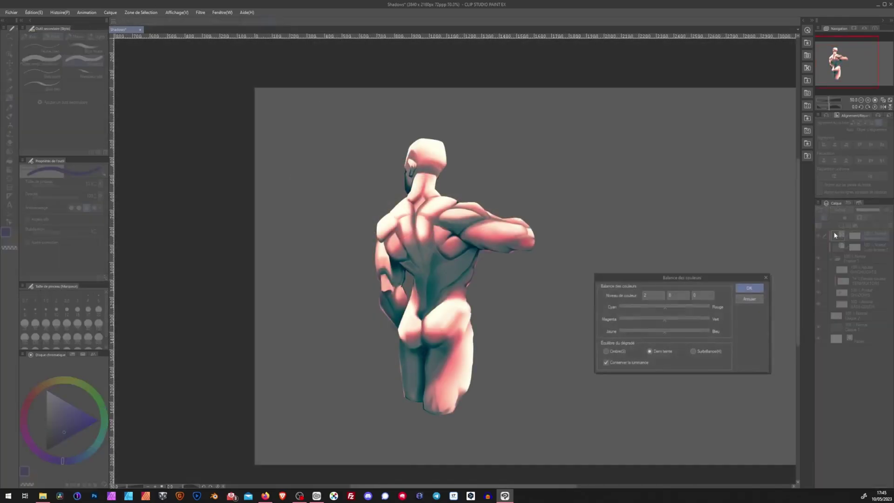
left_click_drag(682, 277, 598, 270)
left_click(539, 356)
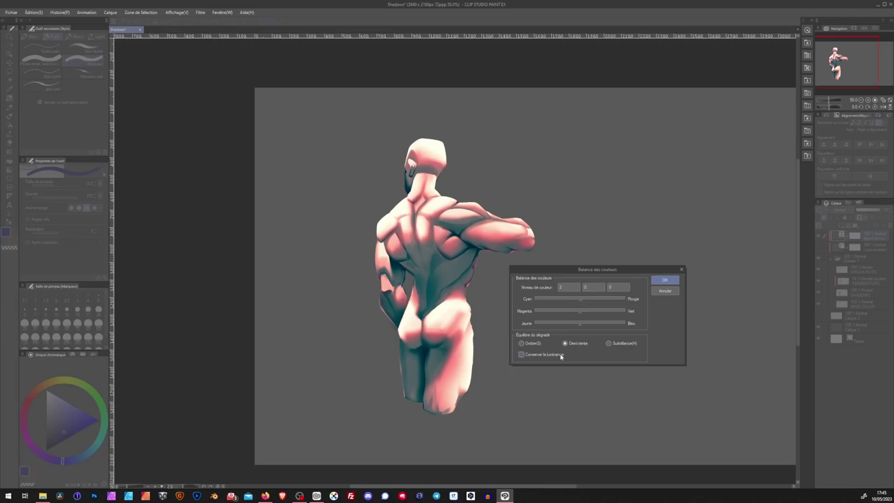
left_click(609, 343)
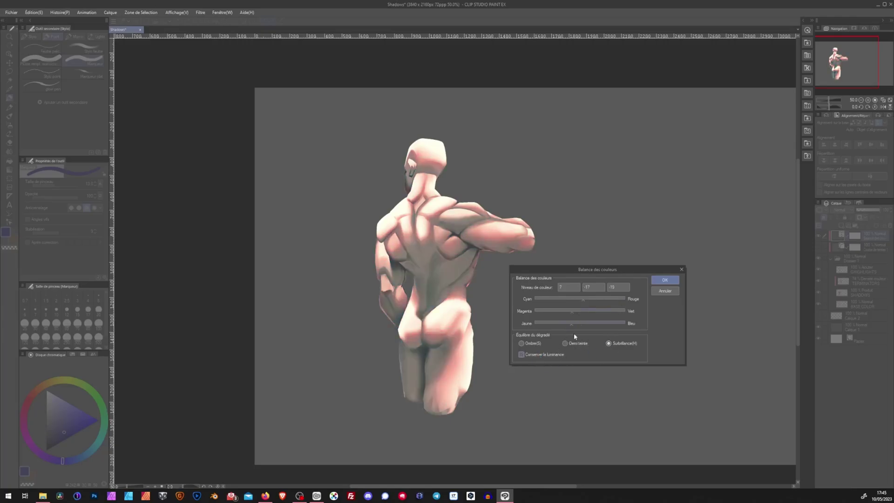
left_click(539, 355)
mouse_move(612, 298)
left_mouse_down()
mouse_move(588, 308)
mouse_move(582, 298)
mouse_move(575, 312)
mouse_move(583, 311)
left_mouse_up()
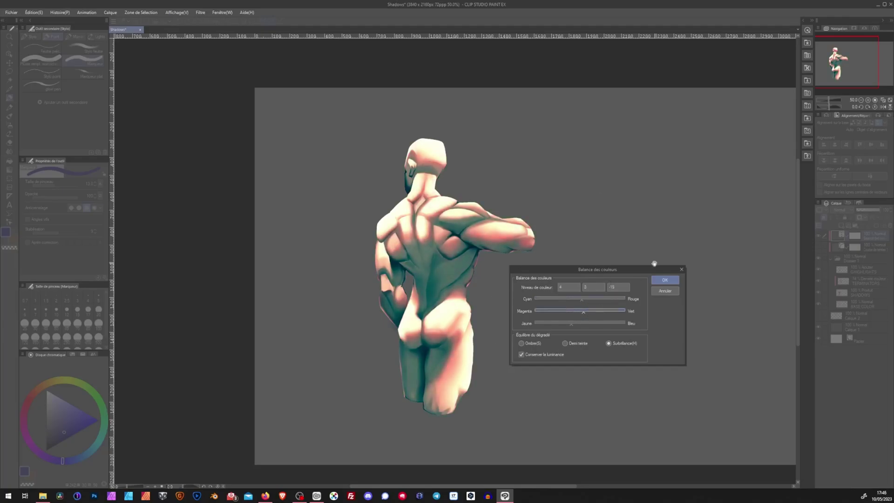
- Rebalance the shadow tones (Ombre) strongly toward yellow, comparing the effect with luminance preservation off and on
left_click(521, 343)
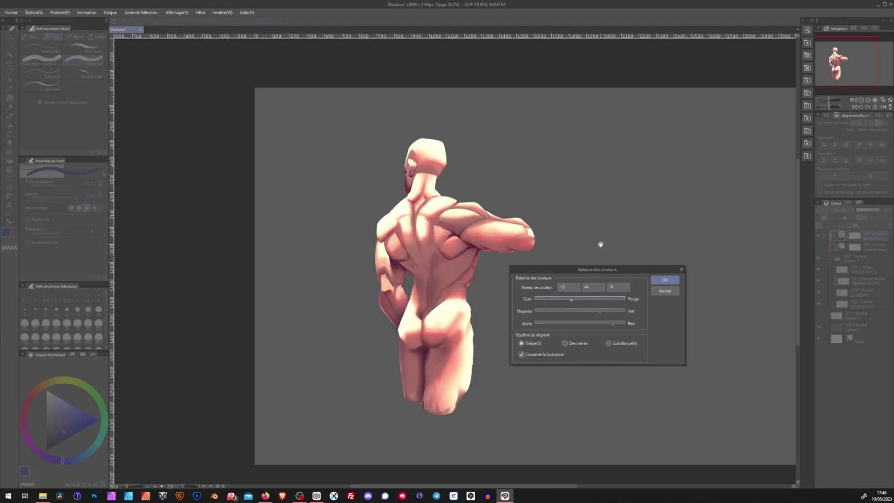
left_click_drag(572, 299, 545, 299)
left_click_drag(613, 323, 544, 324)
mouse_move(596, 310)
left_mouse_down()
mouse_move(558, 310)
mouse_move(599, 299)
mouse_move(590, 298)
left_mouse_up()
left_click(550, 354)
left_click(550, 354)
left_click_drag(546, 323, 568, 313)
- Shift the colour balance highlights (Surbrillance) toward blue, cyan and green, return to the Ombre range, and apply the adjustment
left_click(609, 343)
left_click_drag(571, 323, 605, 323)
left_click_drag(555, 299, 544, 298)
left_click_drag(568, 311, 603, 301)
left_click(531, 343)
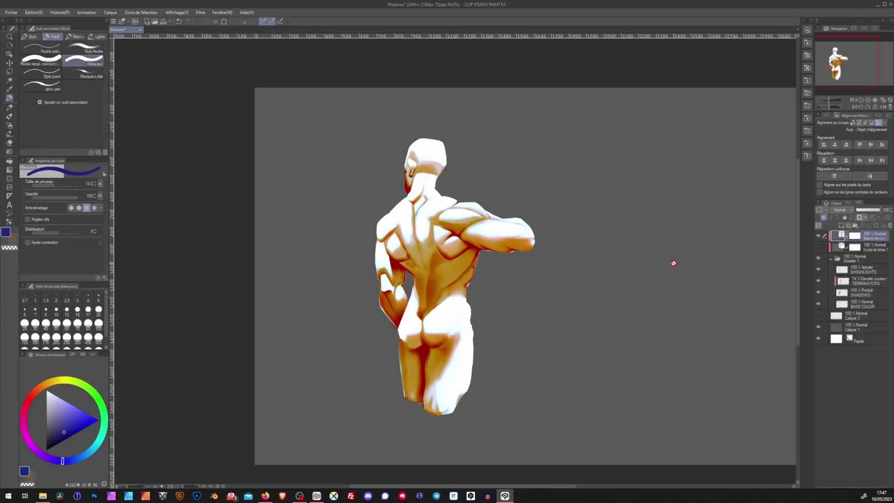
- Open the tone curve correction layer and reshape its Rouge curve, raising the highlights
double_click(835, 249)
mouse_move(620, 314)
left_mouse_down()
mouse_move(631, 294)
mouse_move(622, 332)
left_mouse_up()
left_click(564, 251)
left_click(563, 261)
mouse_move(635, 267)
left_mouse_down()
mouse_move(641, 261)
mouse_move(647, 275)
mouse_move(644, 263)
left_mouse_up()
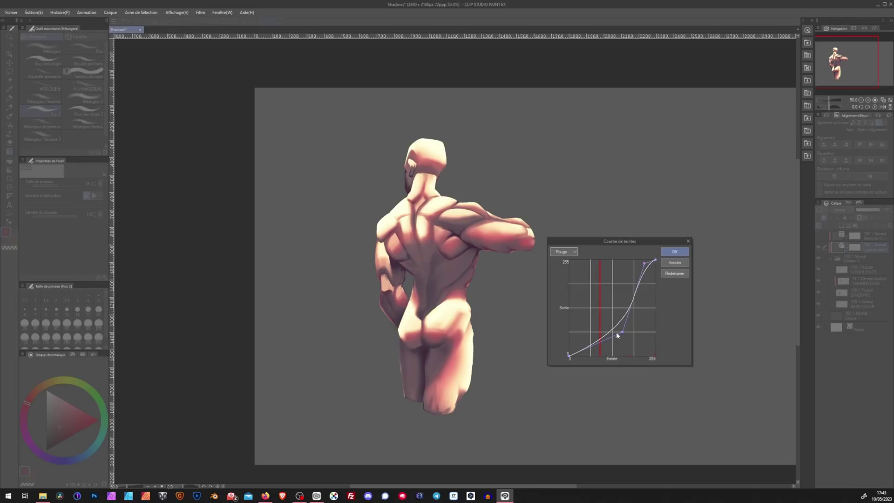
left_click_drag(622, 331, 585, 316)
- Reshape the Bleu tone curve with raised shadows and slightly lowered highlights, and apply the correction
left_click(575, 252)
left_click(563, 273)
left_click(575, 252)
left_click(562, 281)
left_click_drag(635, 282, 643, 278)
left_click_drag(586, 316, 573, 334)
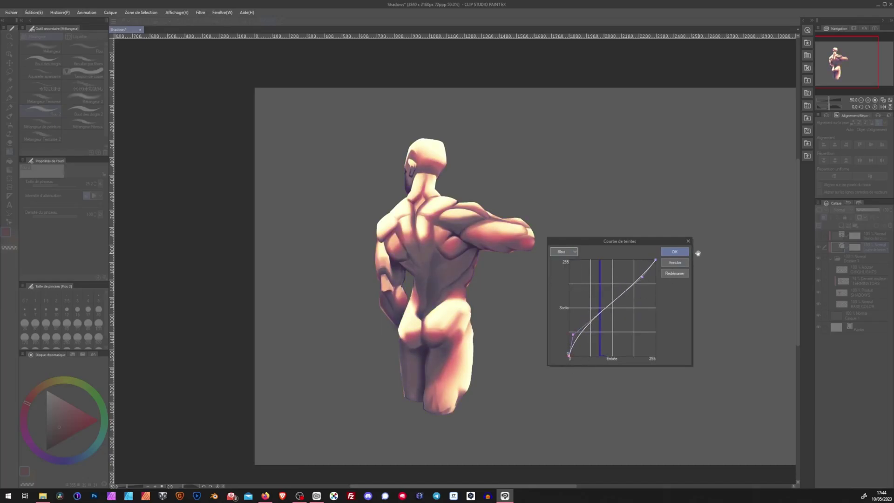
key("Return")
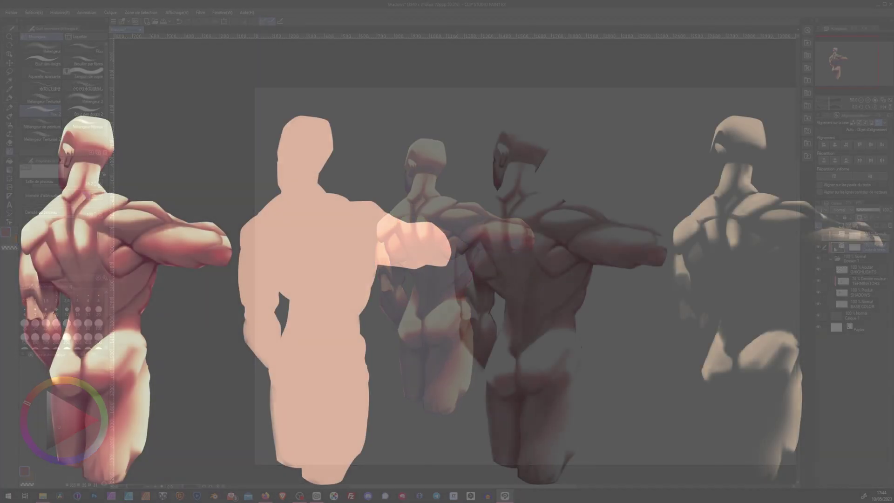